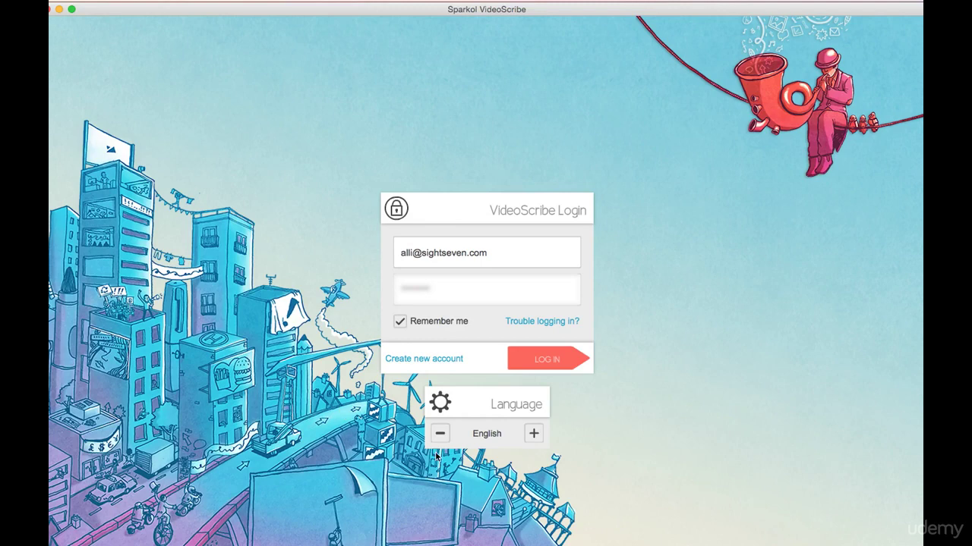
# Switch the interface language to Español and back to English, and toggle remember-login off and on
pyautogui.click(534, 436)
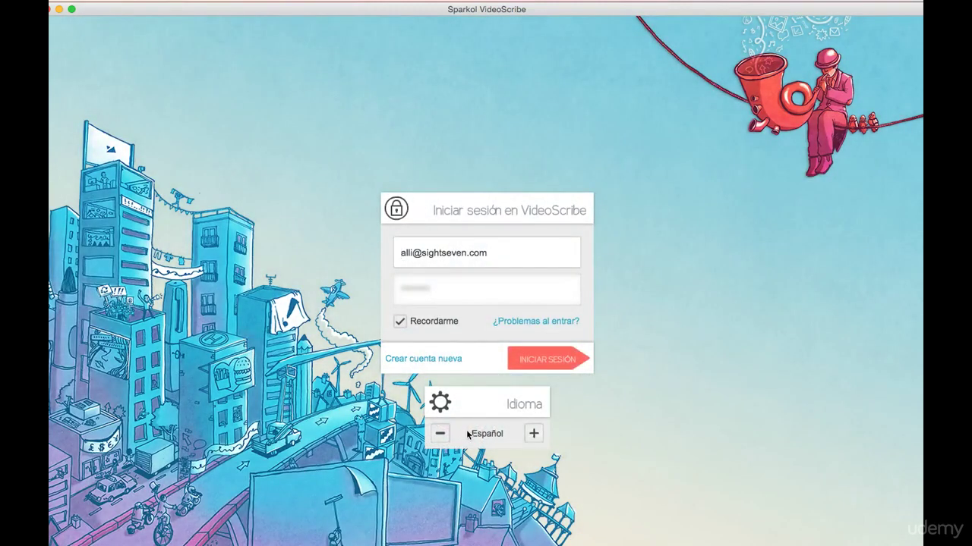
pyautogui.click(441, 437)
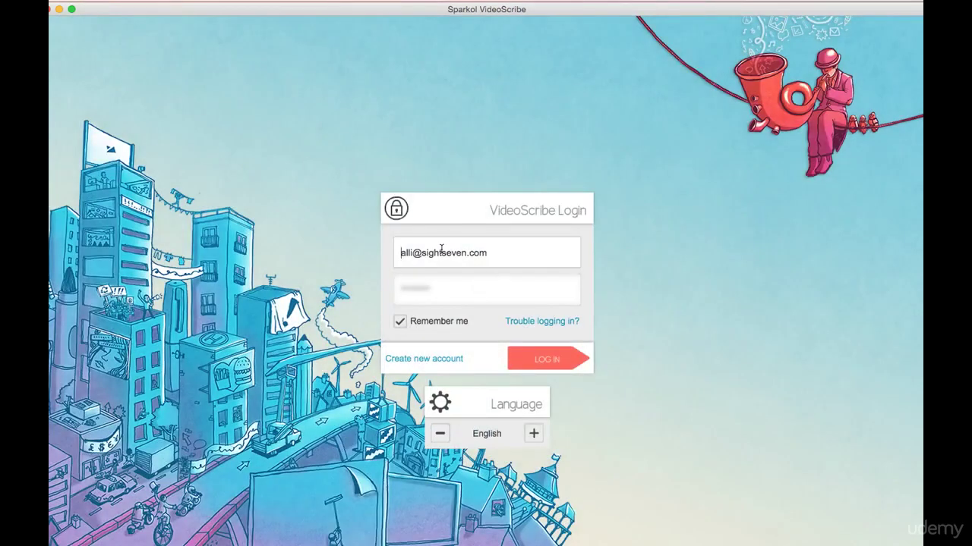
pyautogui.click(400, 322)
pyautogui.click(400, 322)
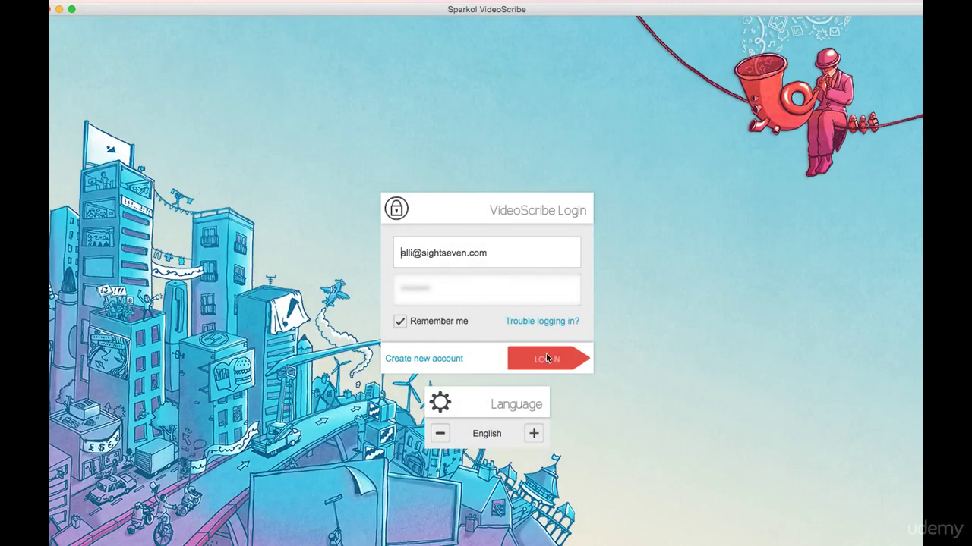
# Log in, open the Whiteboard Video 3 folder, and pick the second 'first day on the job' scribe
pyautogui.click(546, 356)
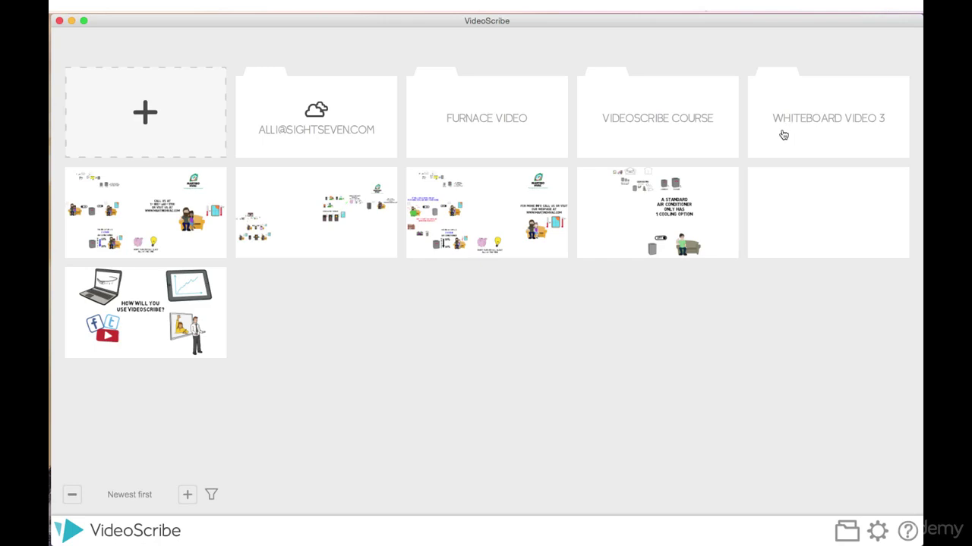
pyautogui.click(783, 135)
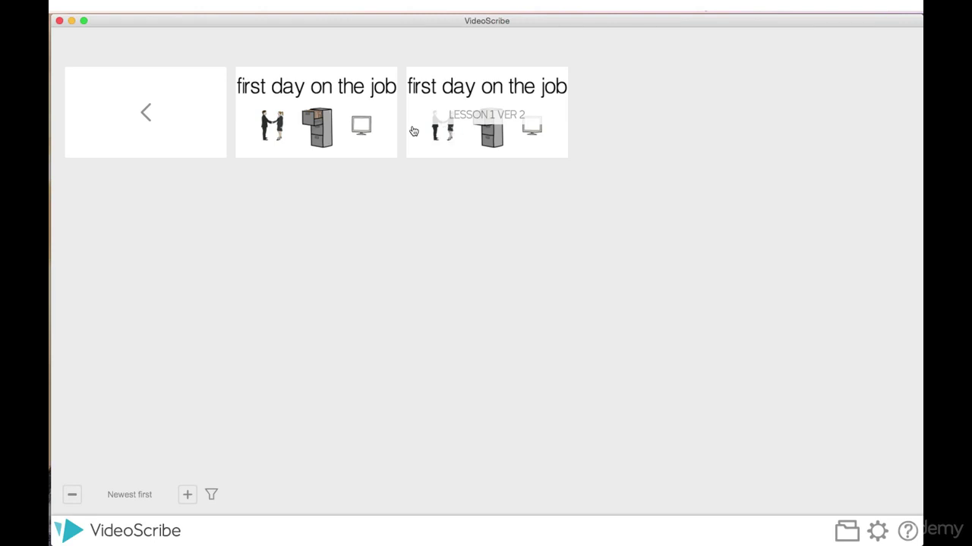
pyautogui.click(442, 136)
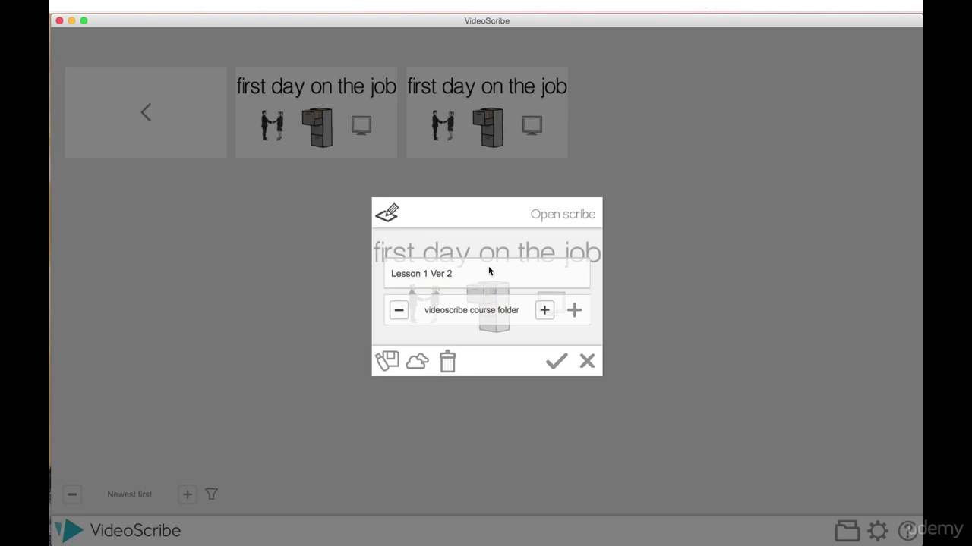
# Change the scribe name's version number to 3 and open it in the editor
pyautogui.press('BackSpace')
pyautogui.write('3')
pyautogui.click(556, 361)
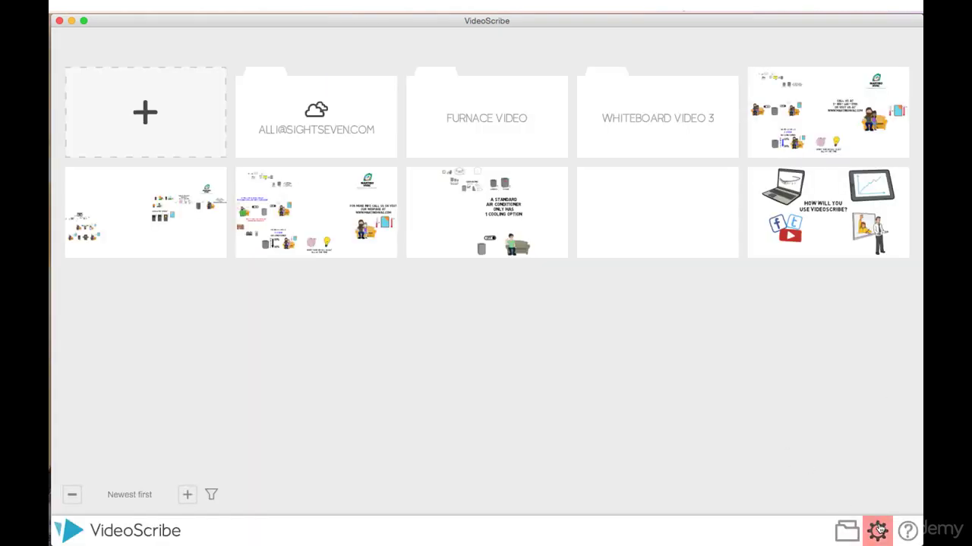
# In the default settings, step the default image quality for new images up to 4000 px
pyautogui.click(878, 529)
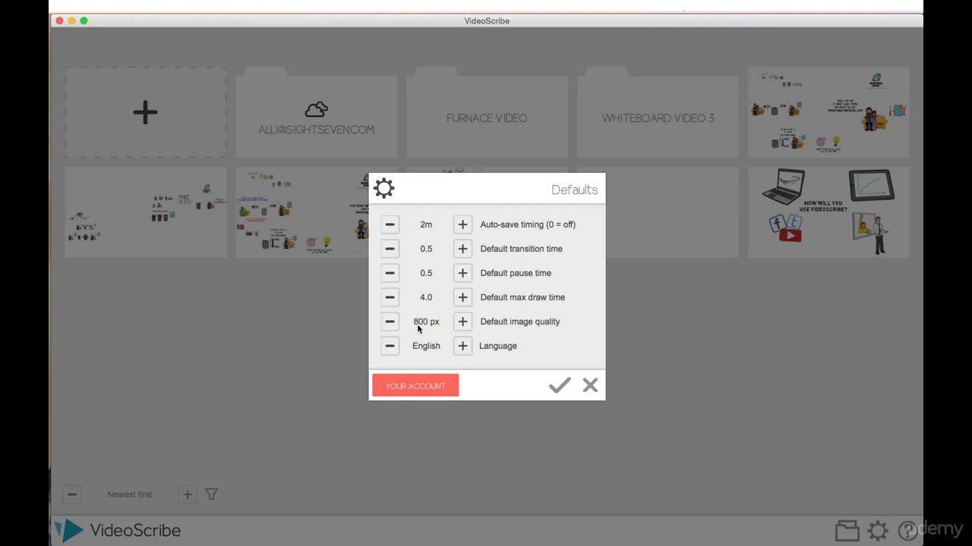
pyautogui.click(460, 328)
pyautogui.click(459, 331)
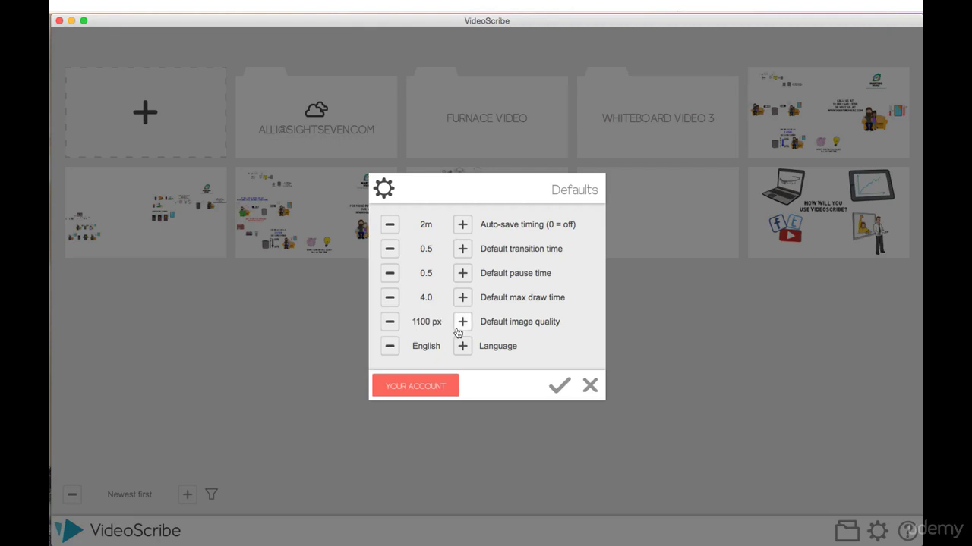
pyautogui.click(458, 332)
pyautogui.click(458, 333)
pyautogui.click(458, 333)
pyautogui.click(458, 332)
pyautogui.click(457, 333)
pyautogui.click(458, 332)
pyautogui.click(457, 333)
pyautogui.click(458, 332)
pyautogui.click(458, 332)
pyautogui.click(457, 333)
pyautogui.click(458, 333)
pyautogui.click(457, 333)
pyautogui.click(458, 332)
pyautogui.click(457, 332)
# Enter an exact default image quality value of 800 px and confirm it
pyautogui.click(418, 323)
pyautogui.write('8')
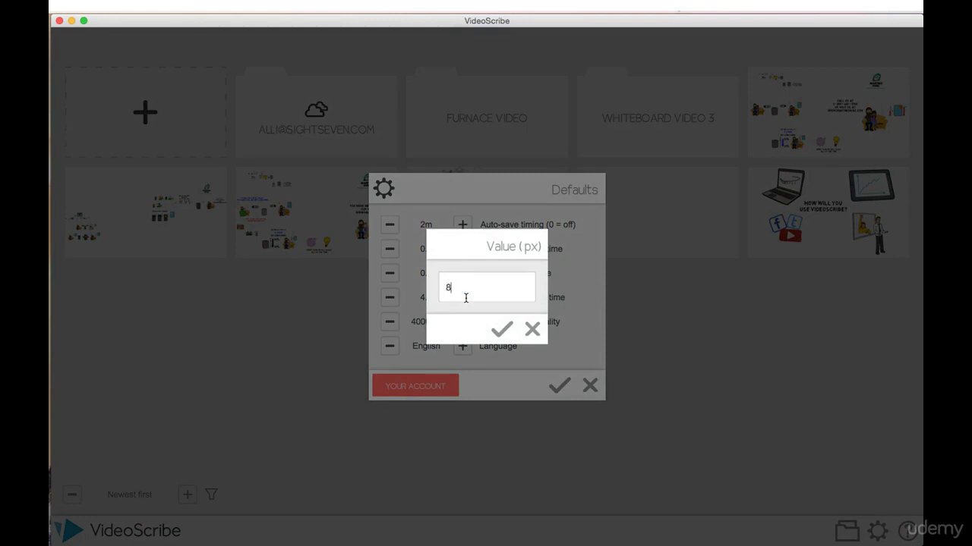
pyautogui.write('00')
pyautogui.click(502, 328)
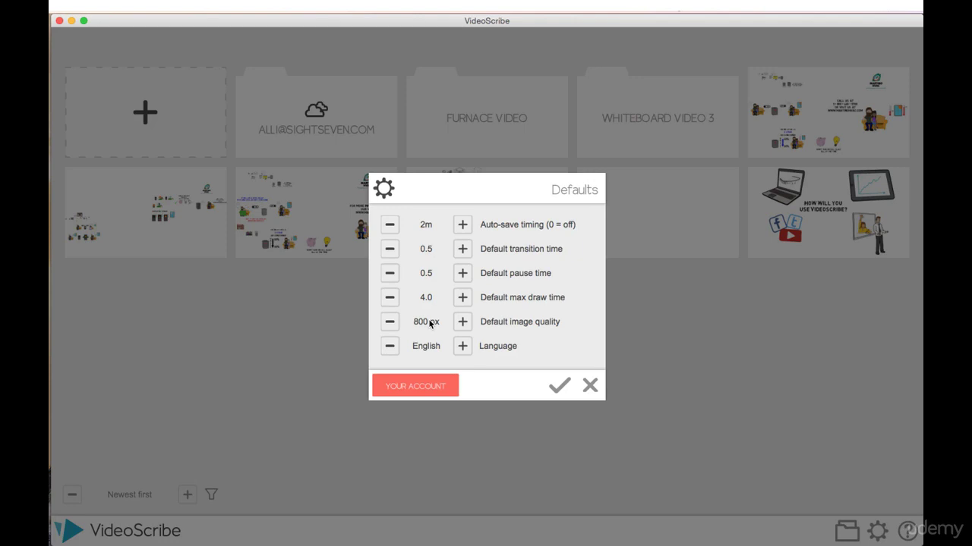
# Close the defaults keeping changes, then cycle the gallery sort past oldest and name to newest first
pyautogui.click(558, 386)
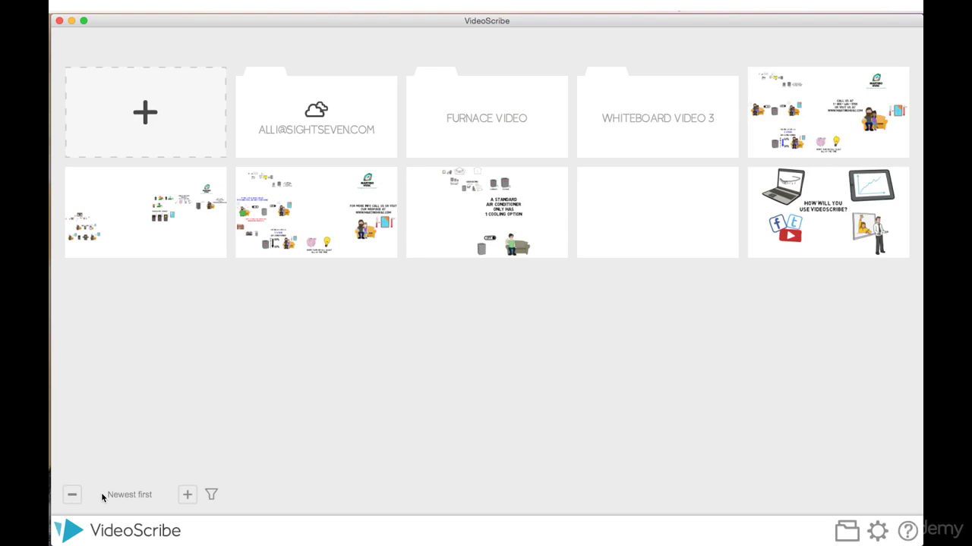
pyautogui.click(188, 495)
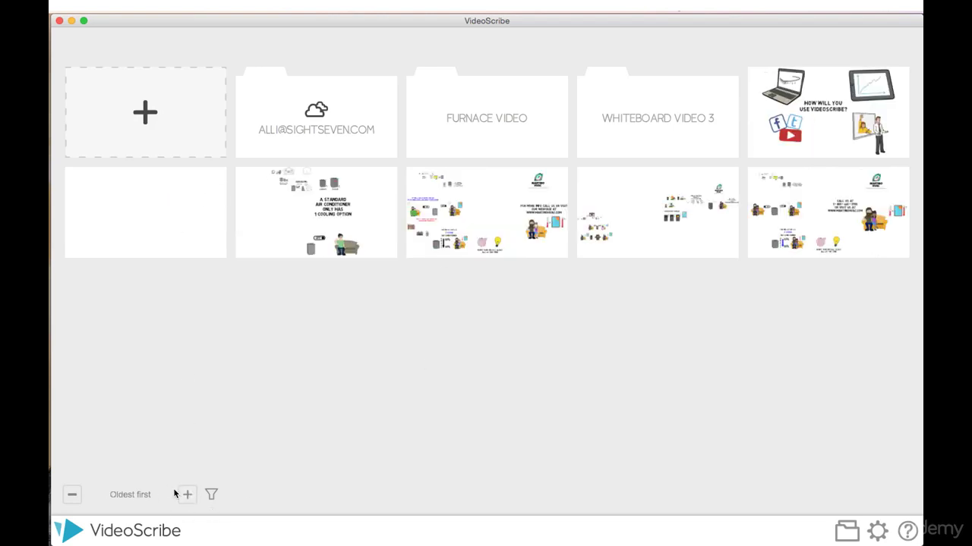
pyautogui.click(186, 495)
pyautogui.click(185, 496)
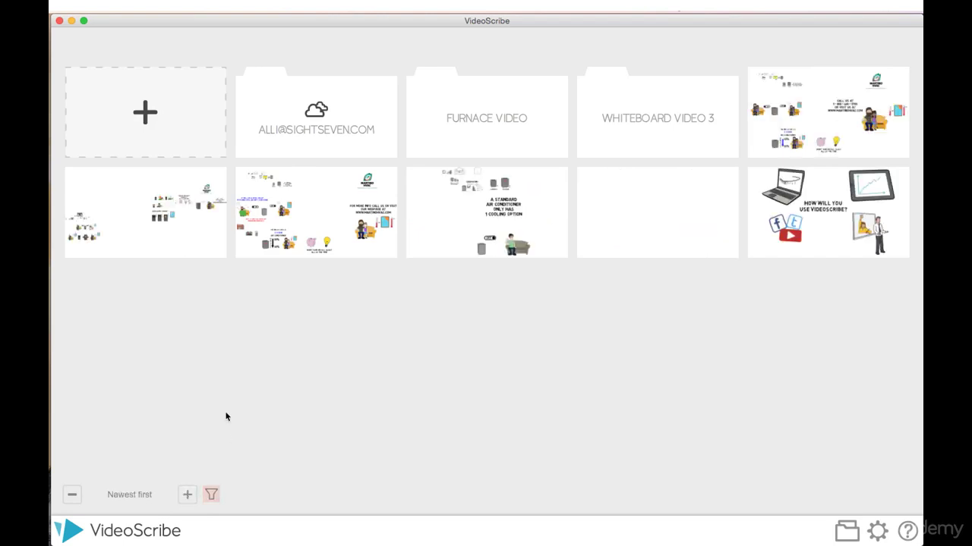
pyautogui.click(212, 494)
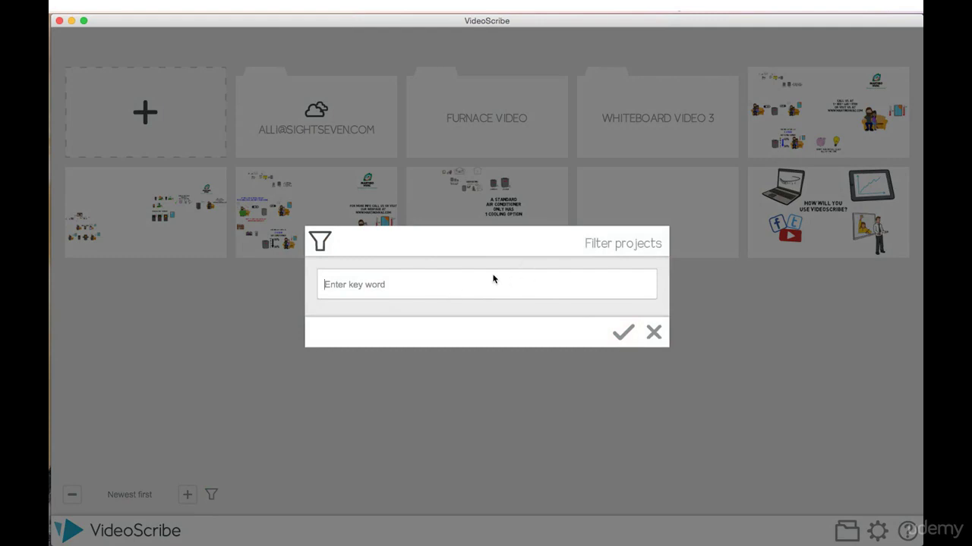
pyautogui.write('furnace')
pyautogui.click(623, 332)
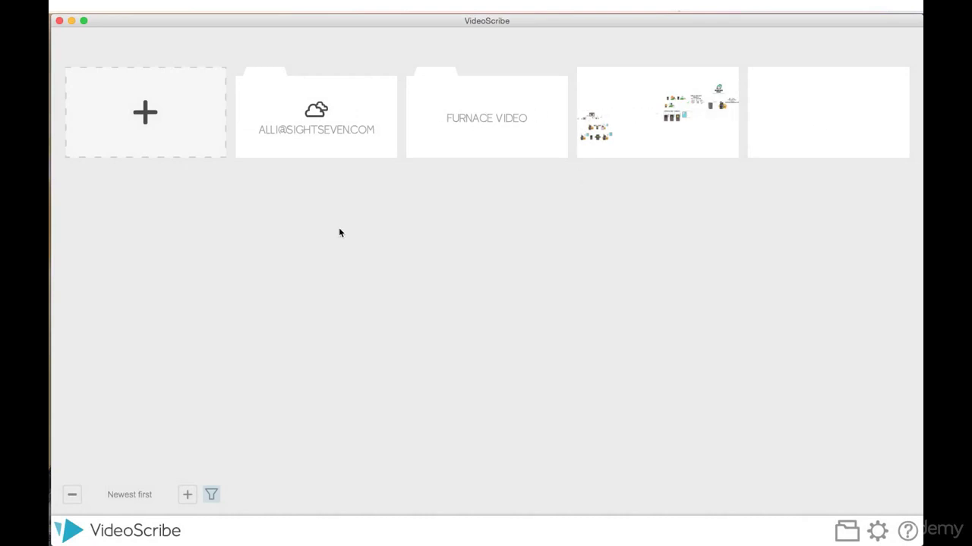
pyautogui.click(210, 494)
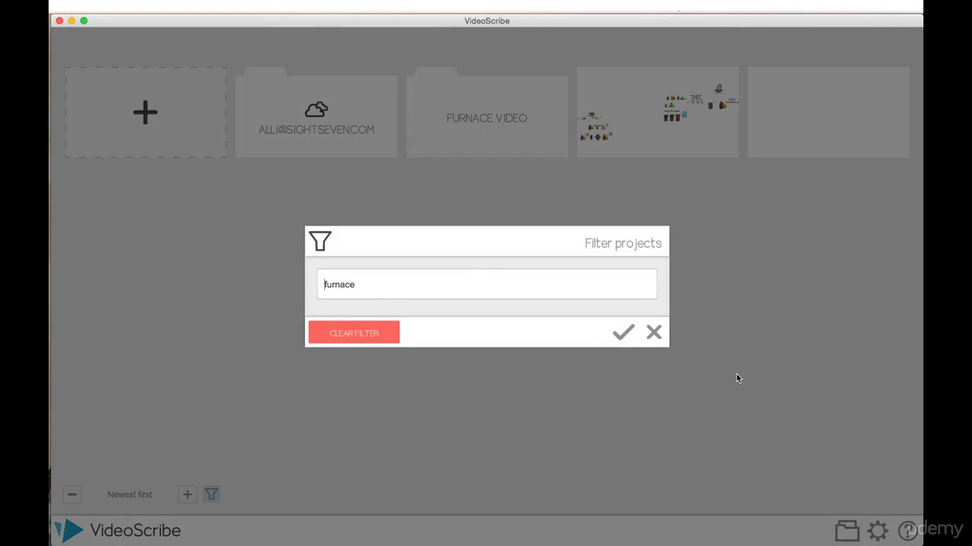
pyautogui.click(361, 332)
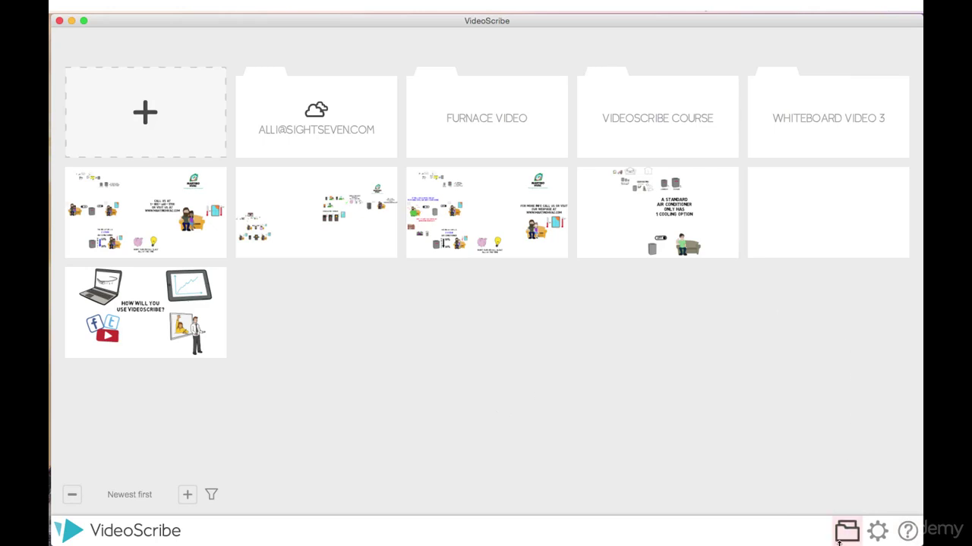
# Browse into the Videoscribe Projects folder on the MotionHub drive and import The Mermaid.scribe
pyautogui.click(841, 536)
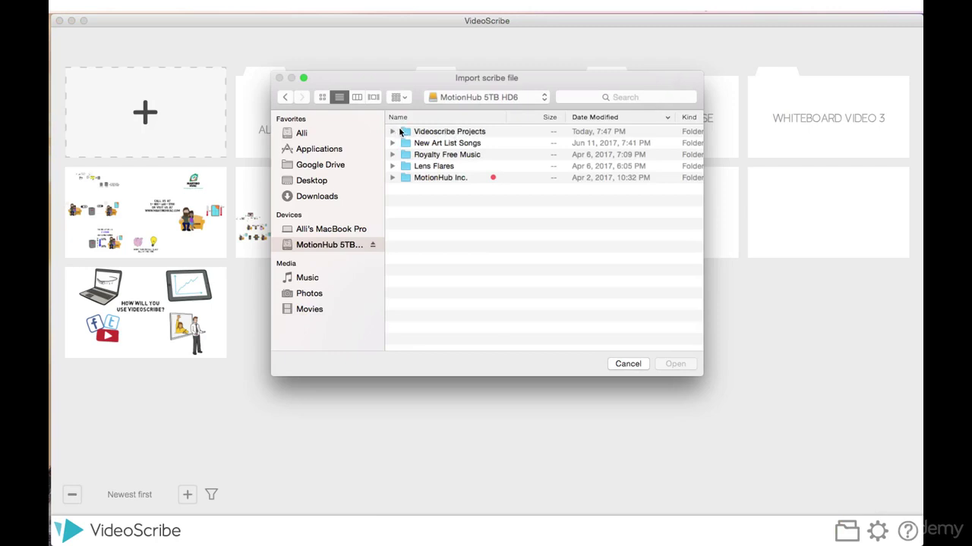
pyautogui.doubleClick(413, 133)
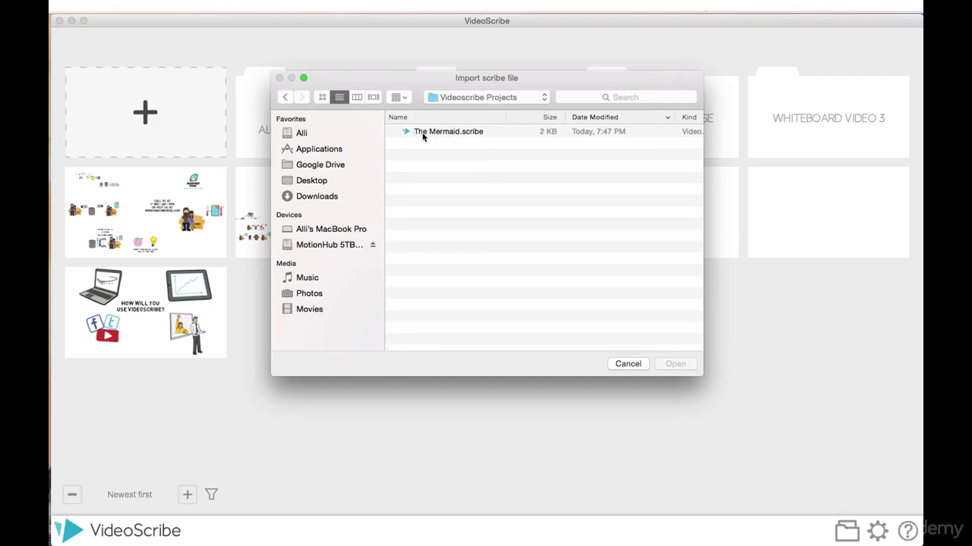
pyautogui.click(423, 134)
pyautogui.click(671, 366)
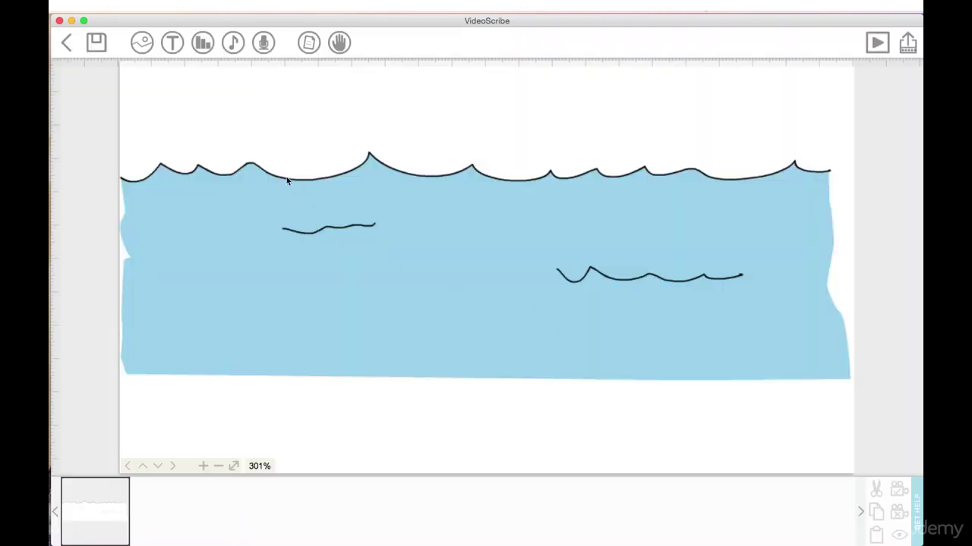
# Save the water-scene scribe under the name 'The Mermaid', then leave the editor for the gallery
pyautogui.click(95, 43)
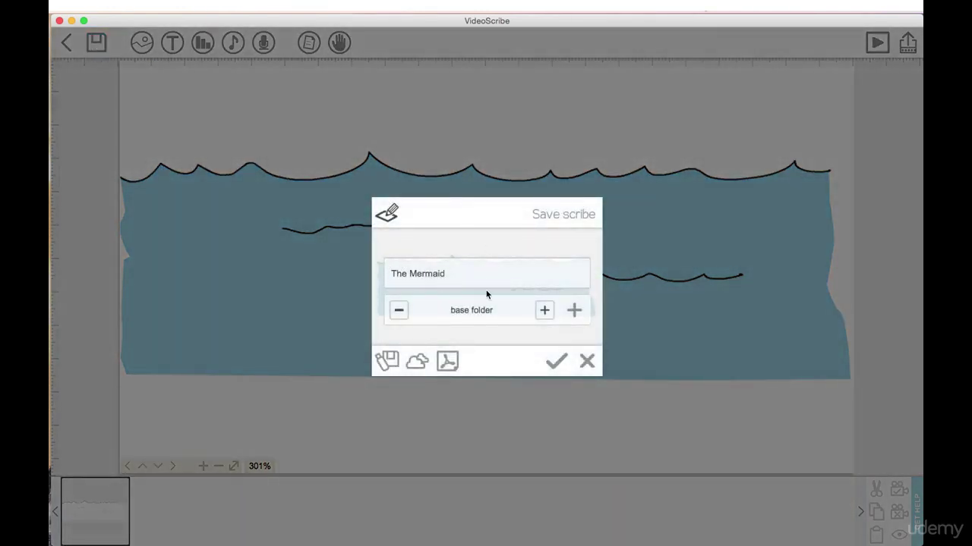
pyautogui.click(555, 360)
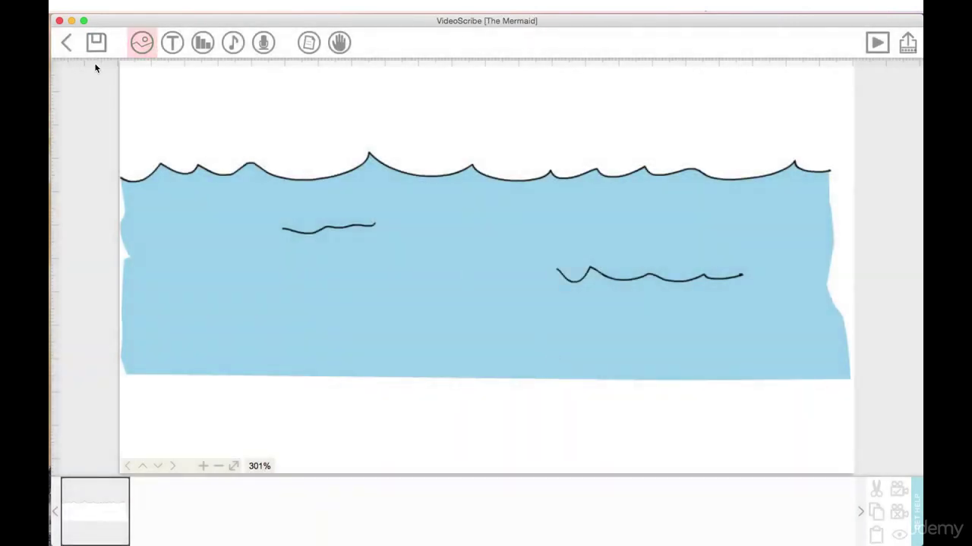
pyautogui.click(66, 43)
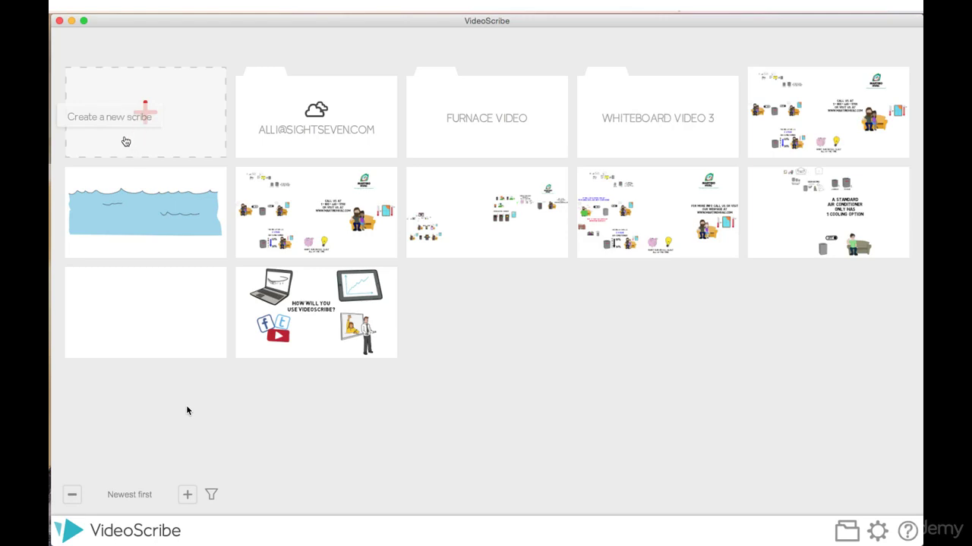
pyautogui.click(142, 113)
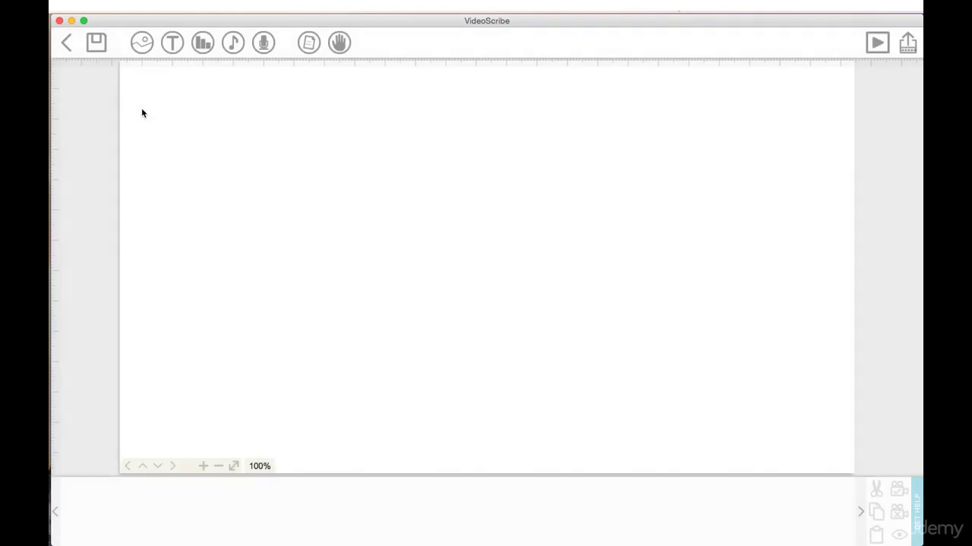